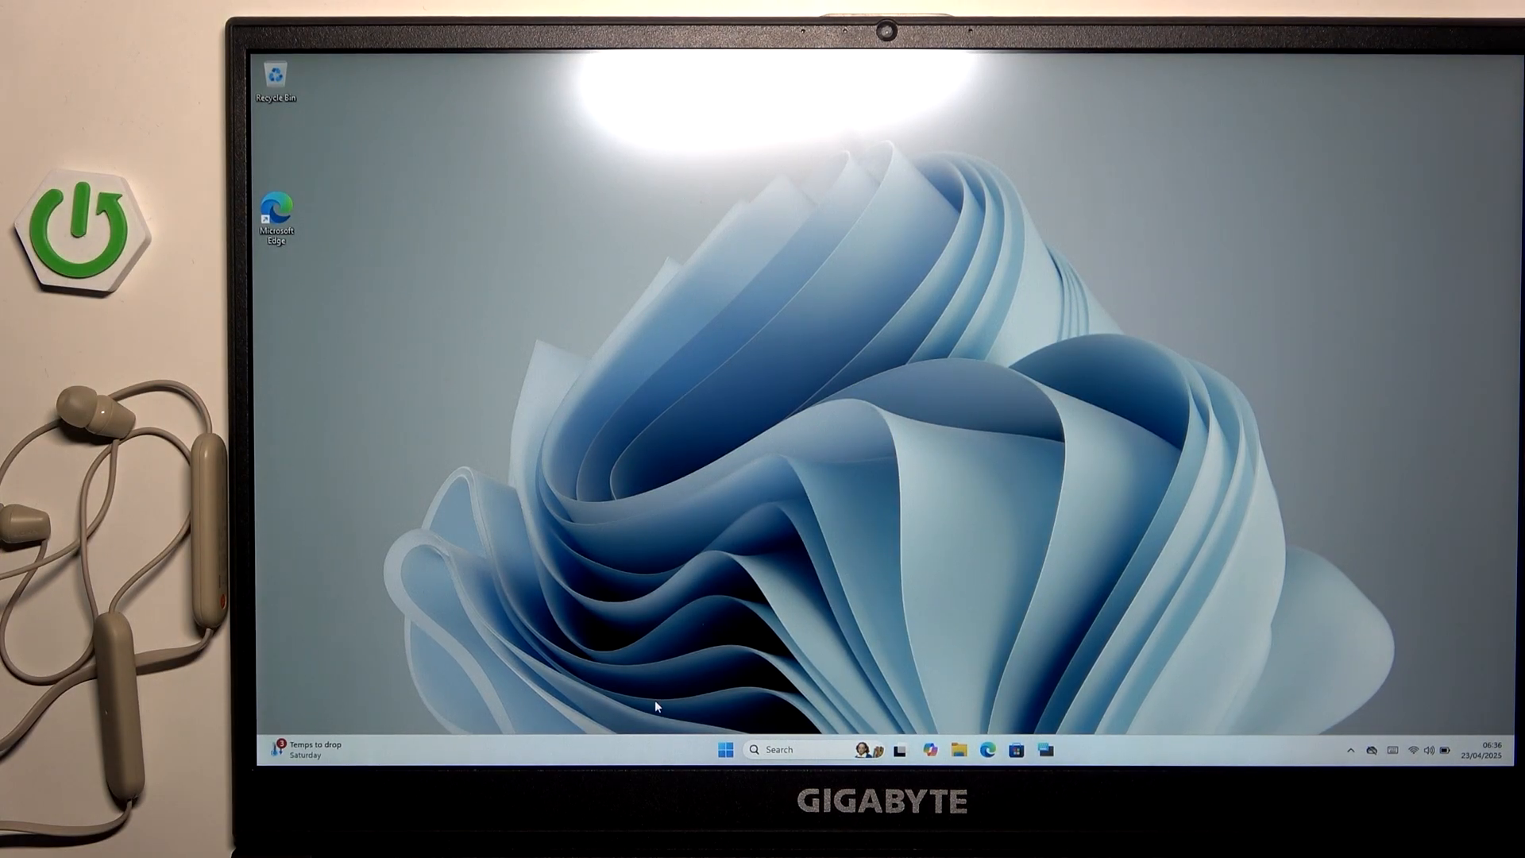
# Launch the Settings app from the Start button's Win+X quick menu
pyautogui.rightClick(724, 749)
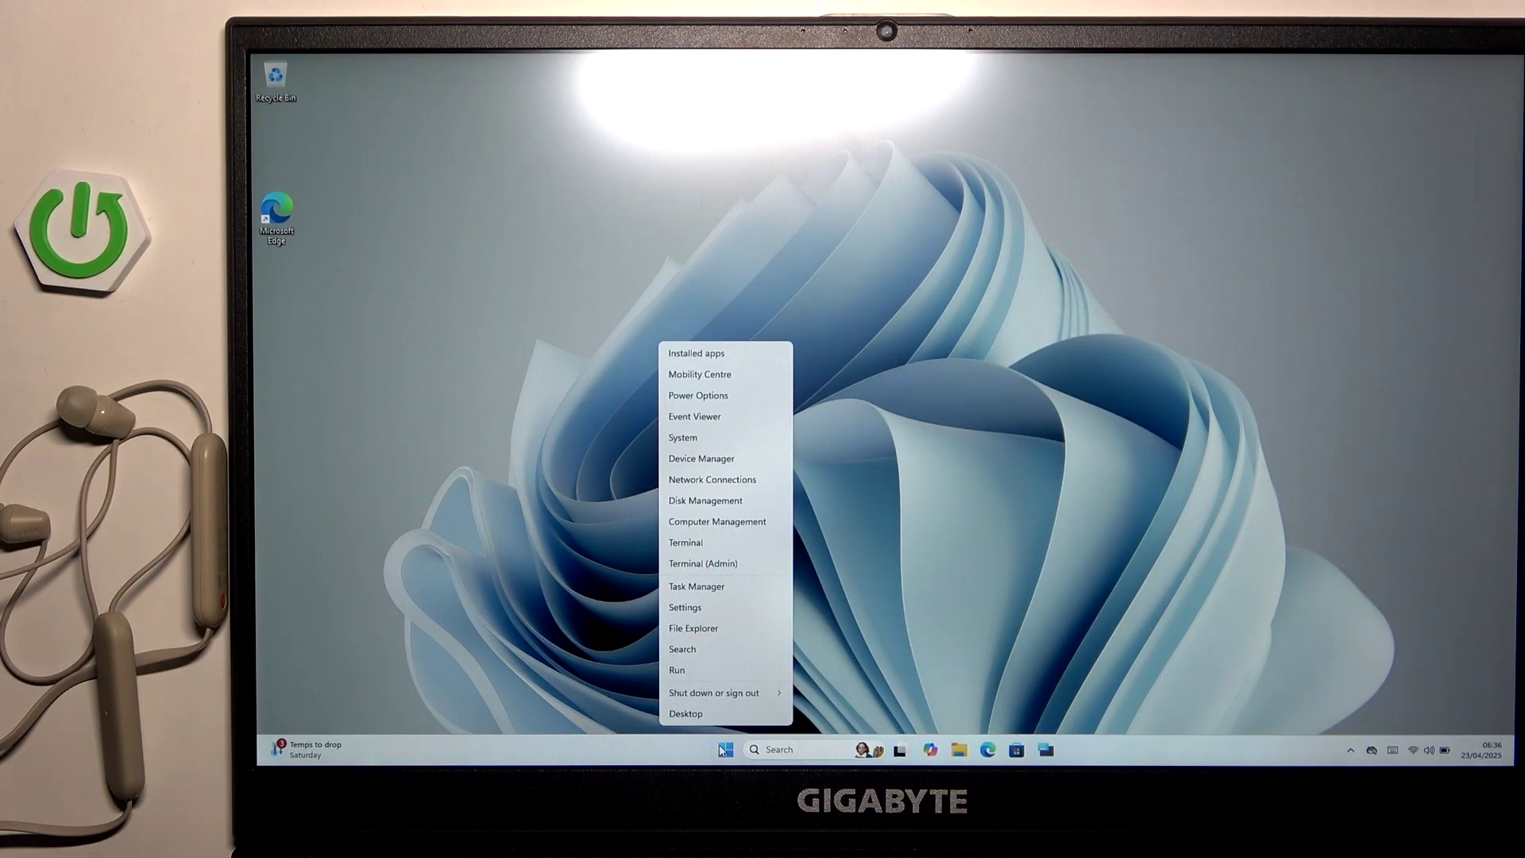
pyautogui.click(750, 607)
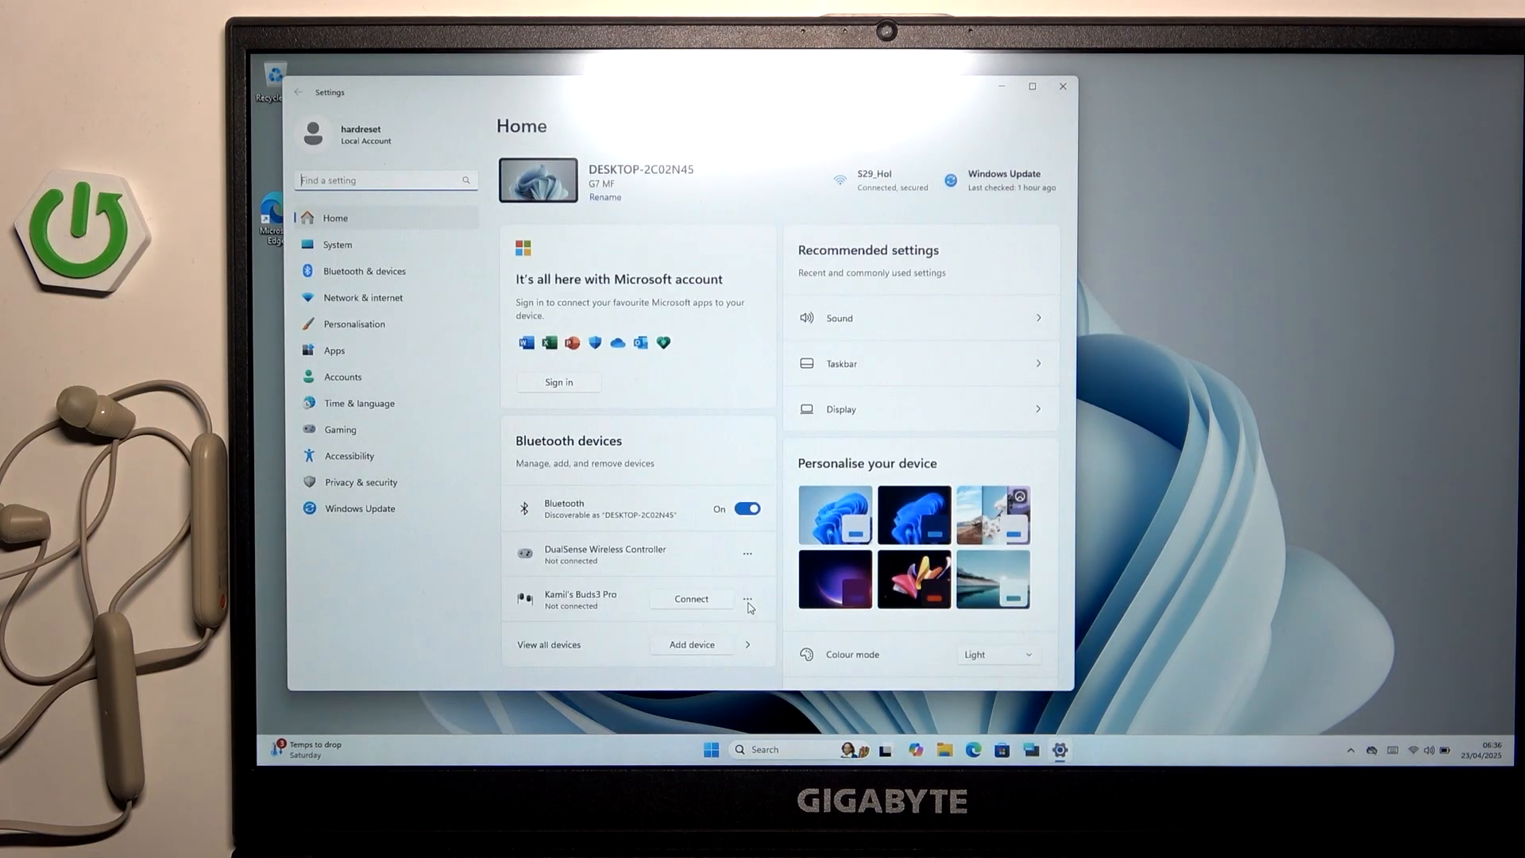
# From Bluetooth & devices, begin adding a new Bluetooth device so the PC scans nearby devices
pyautogui.click(364, 272)
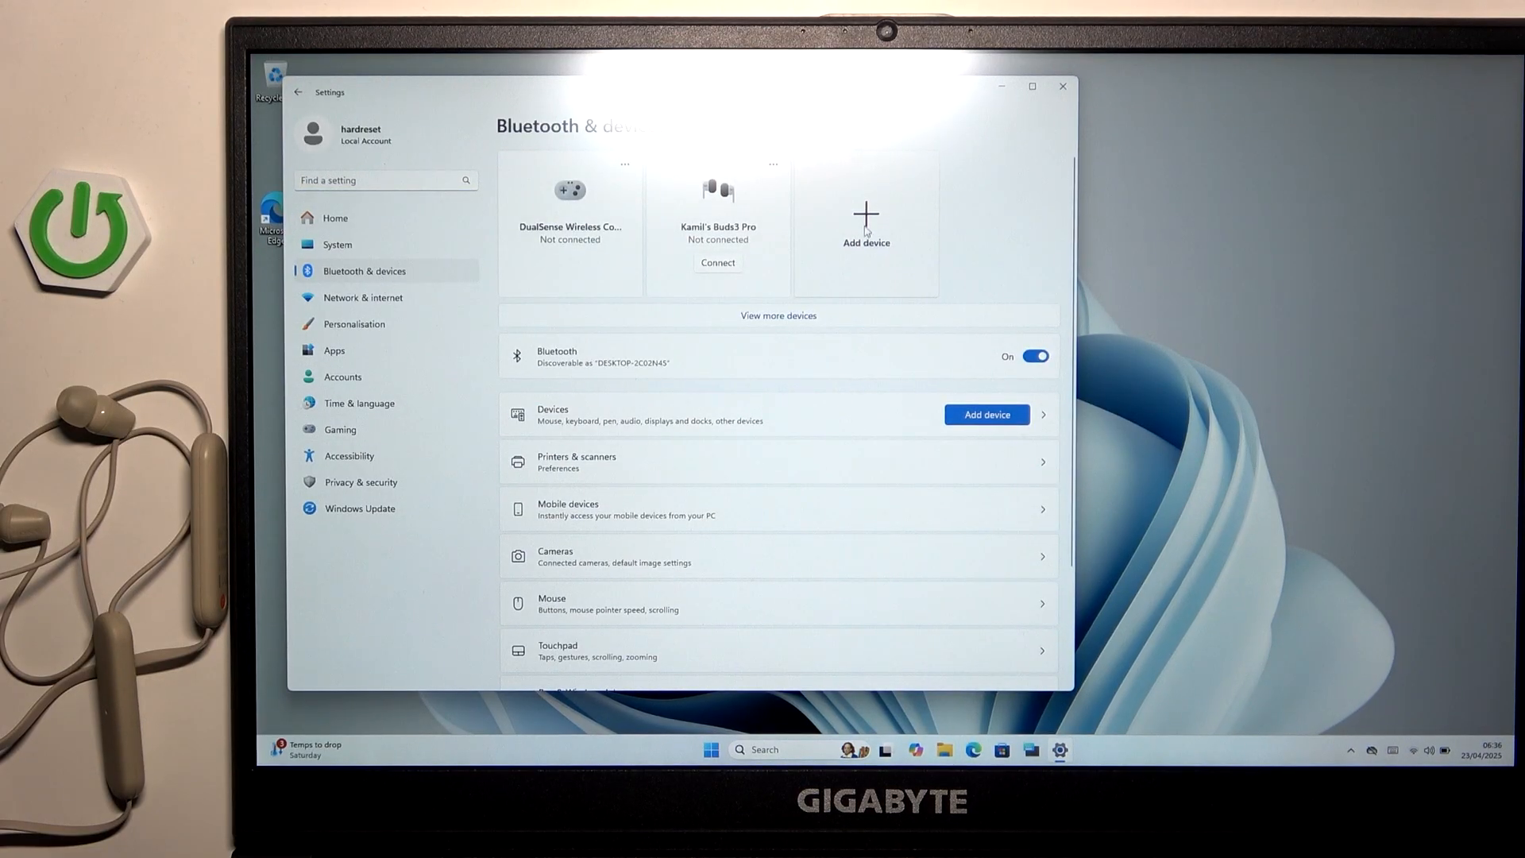
pyautogui.click(867, 229)
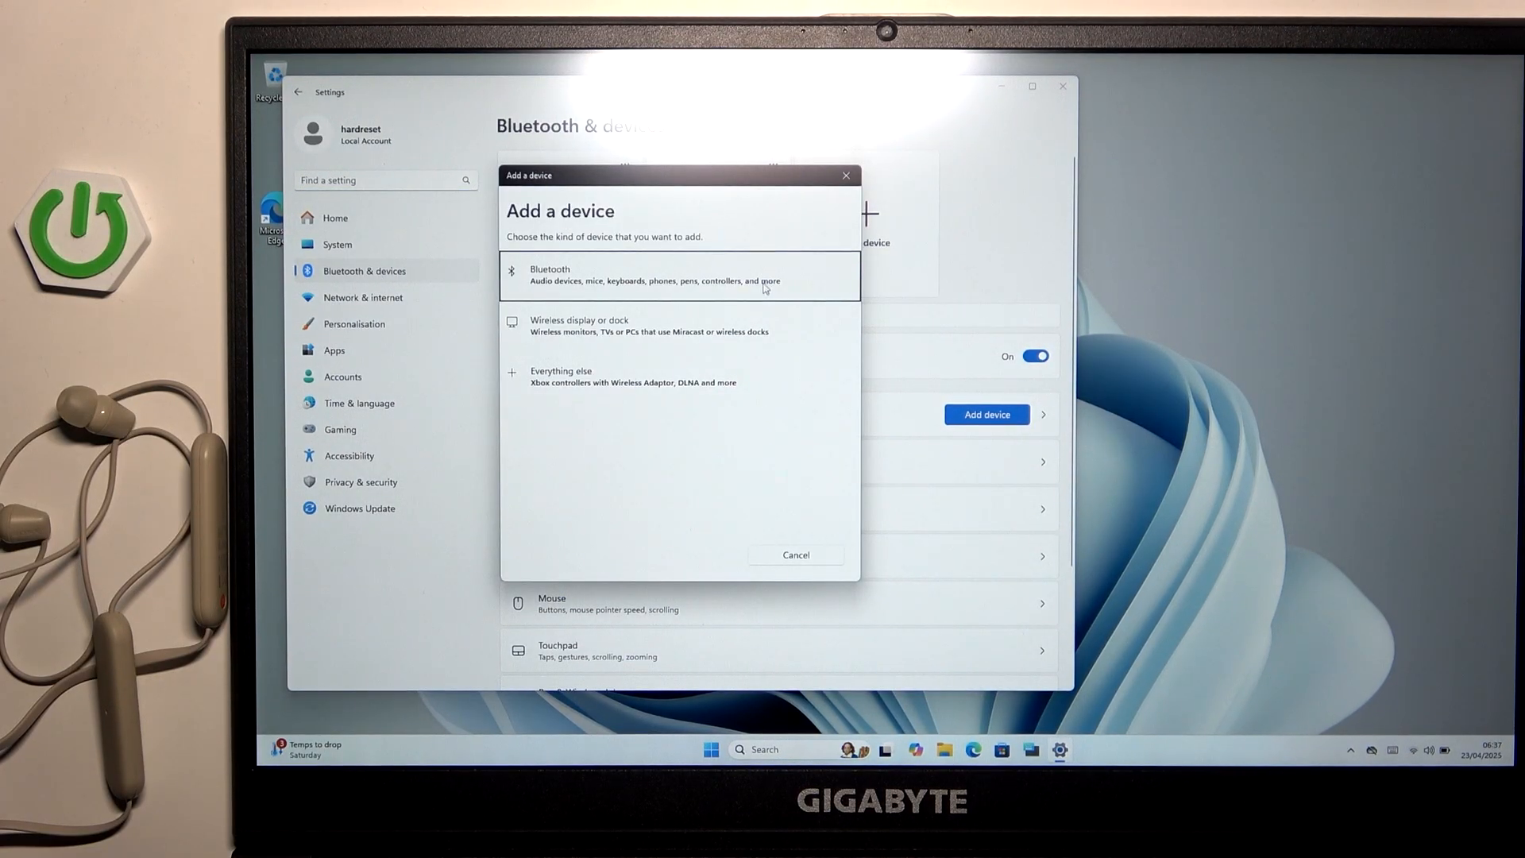
pyautogui.click(767, 289)
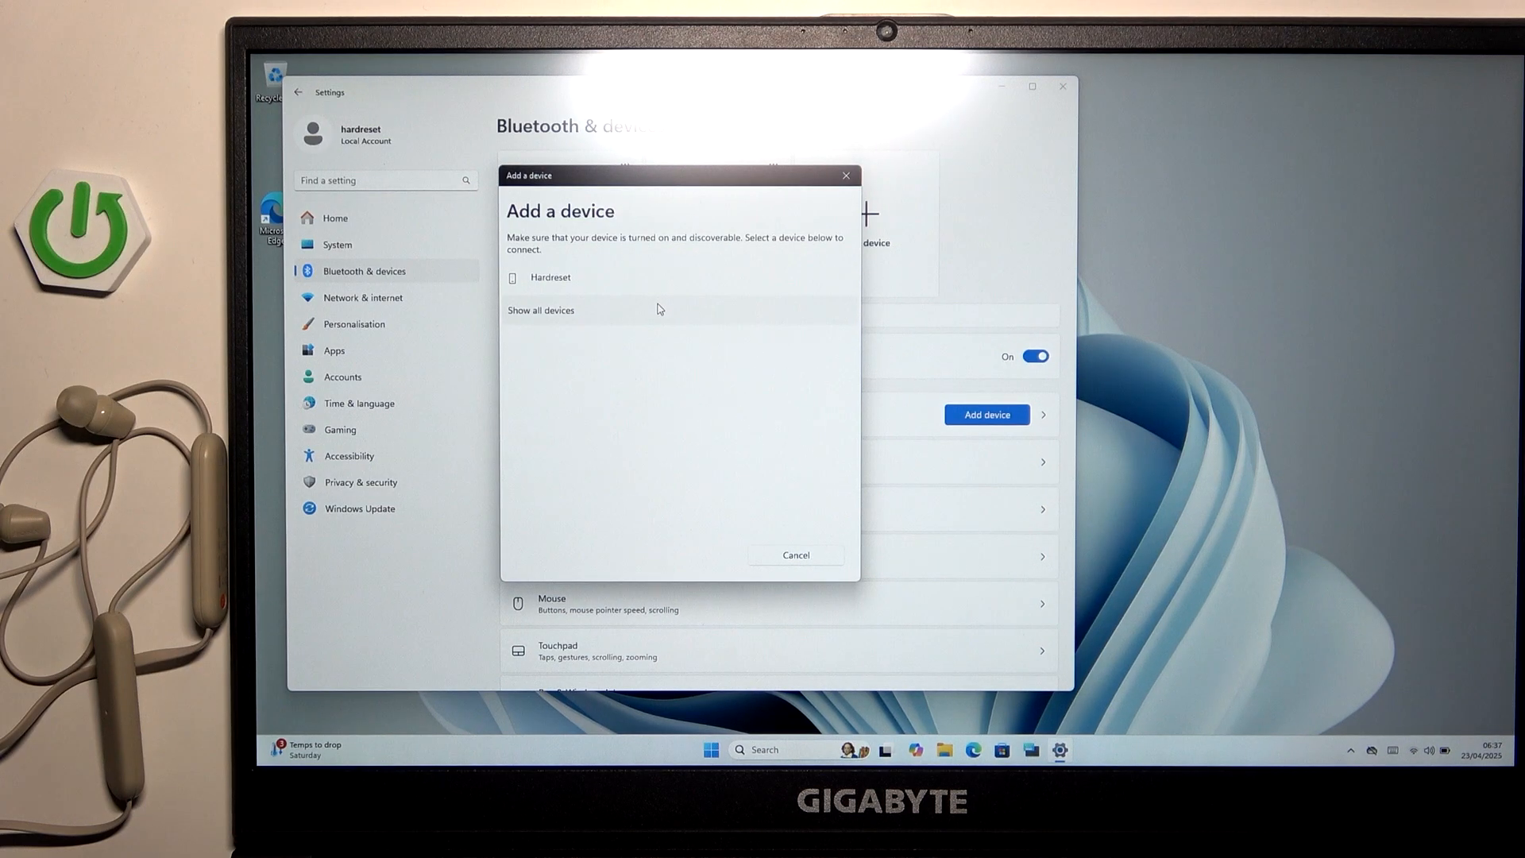
# Show all discovered Bluetooth devices in the Add a device scan while the WI-C100 enters pairing mode
pyautogui.click(660, 308)
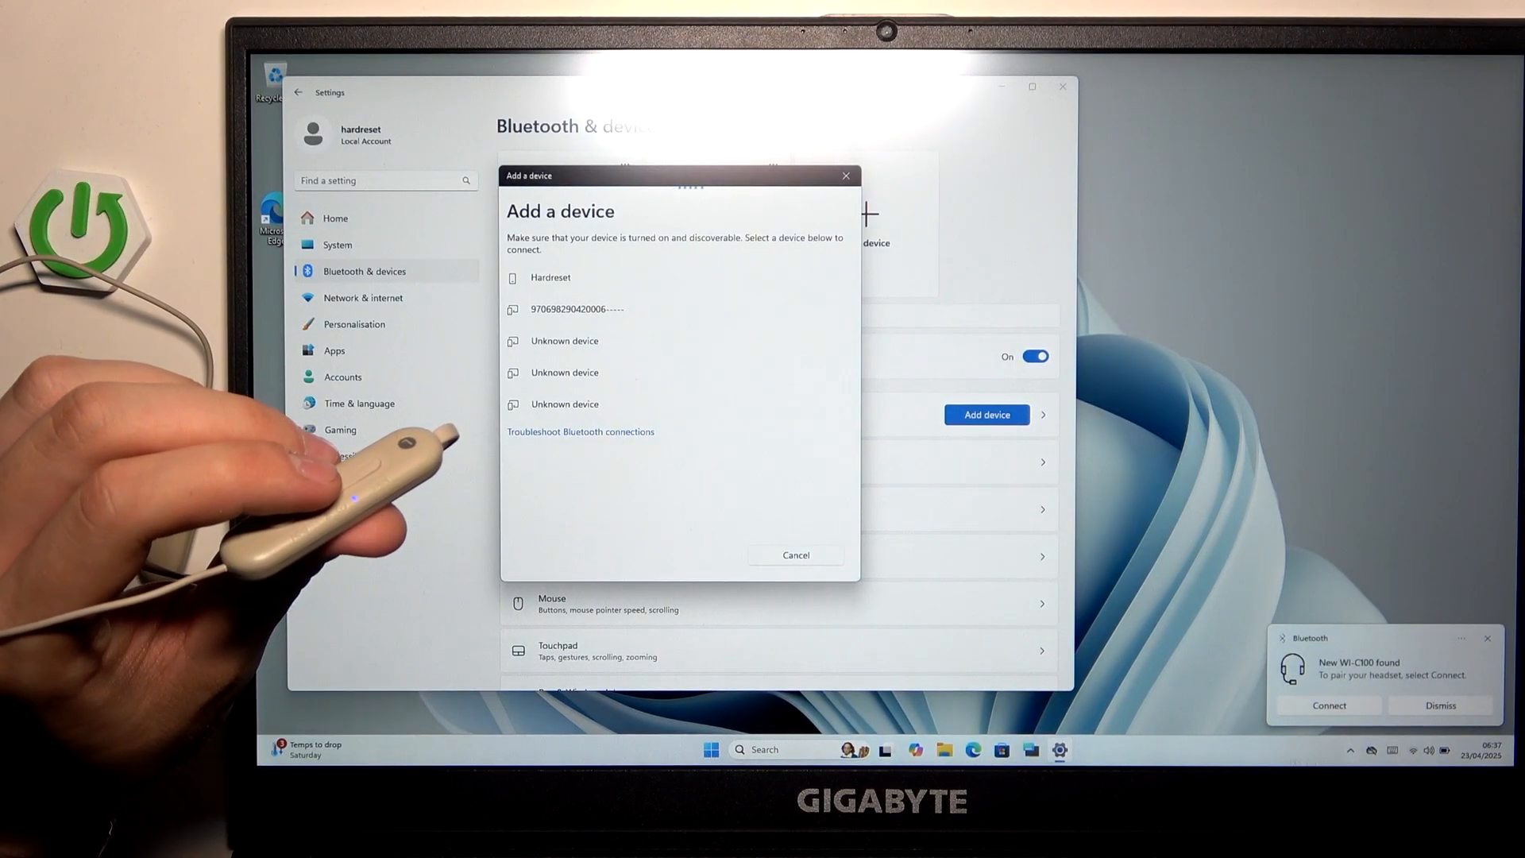
# Connect the newly found WI-C100 headset from the pairing notification
pyautogui.click(1354, 703)
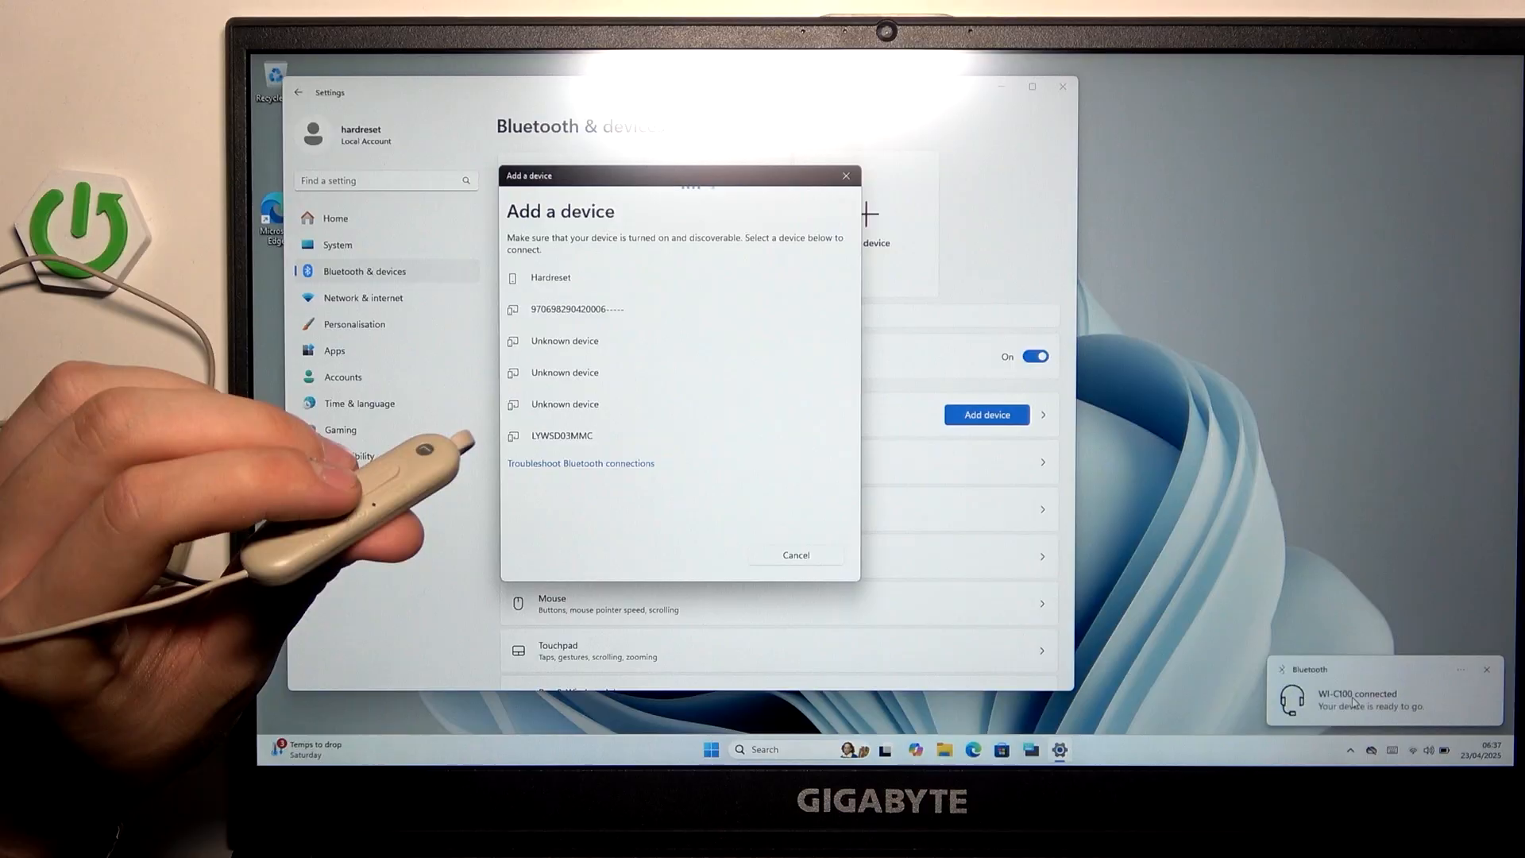